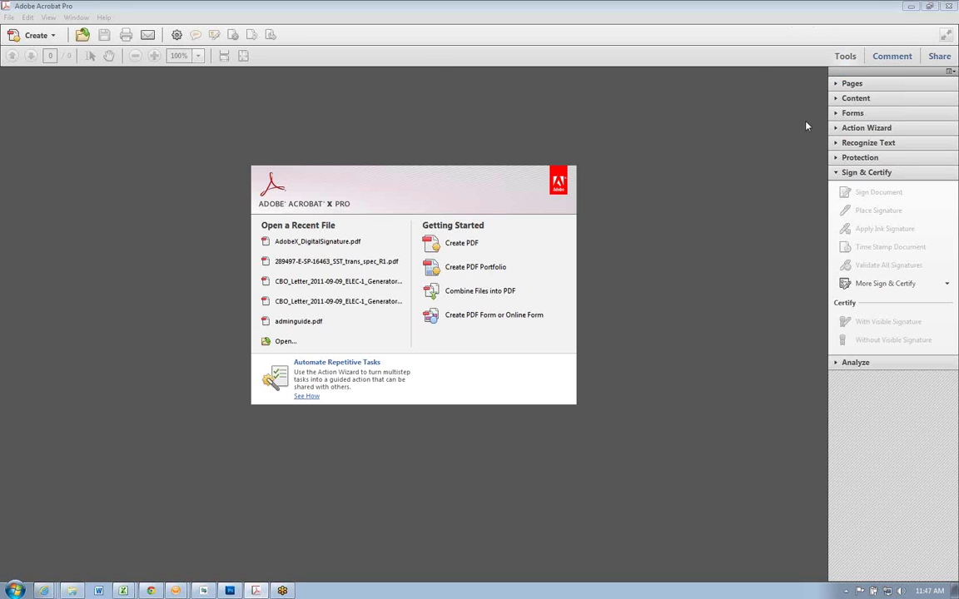
Step: Open the security settings from the additional Sign & Certify commands and show the digital IDs
{"action": "left_click", "coordinate": [845, 56]}
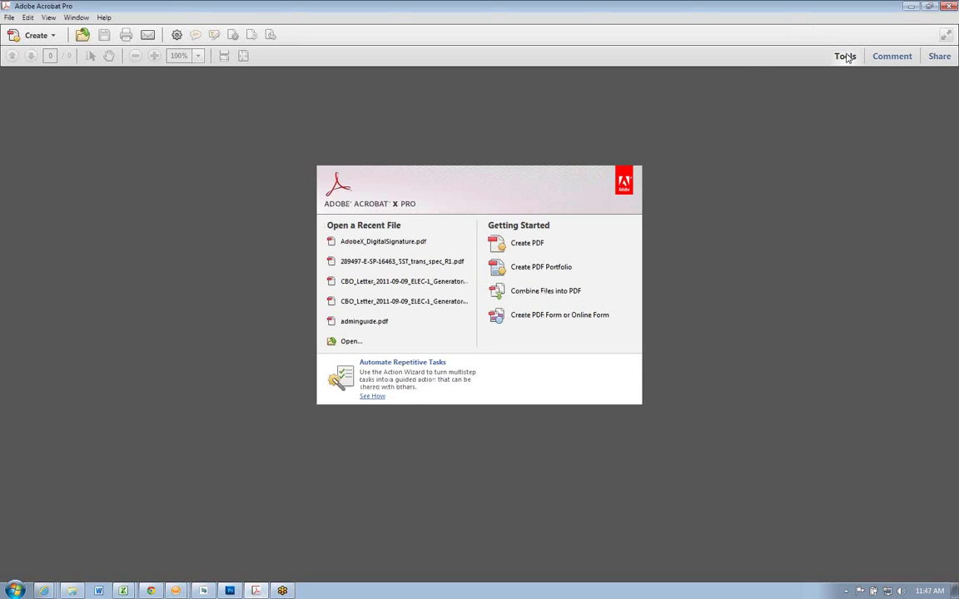
{"action": "left_click", "coordinate": [845, 56]}
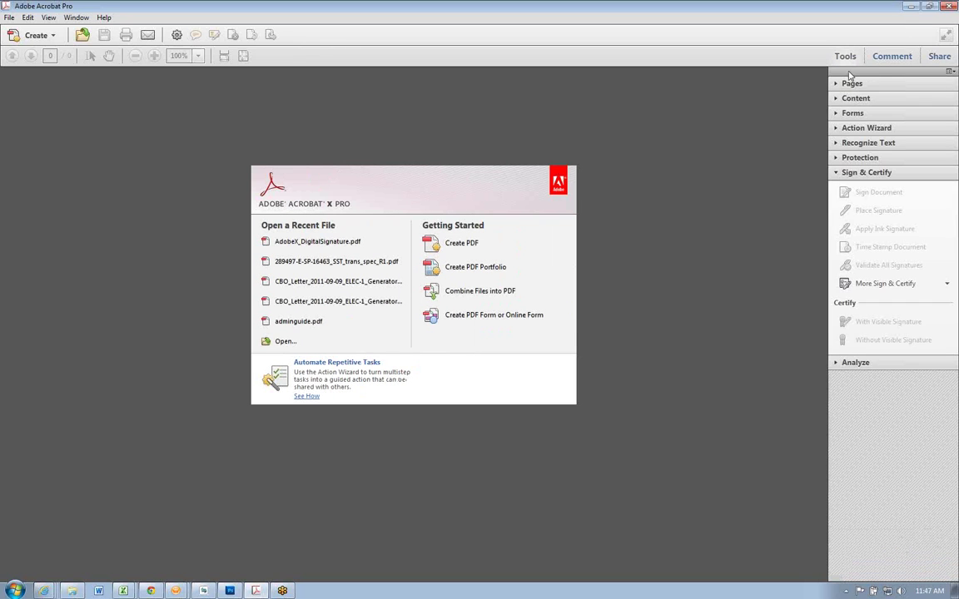
{"action": "left_click", "coordinate": [856, 175]}
{"action": "left_click", "coordinate": [856, 175]}
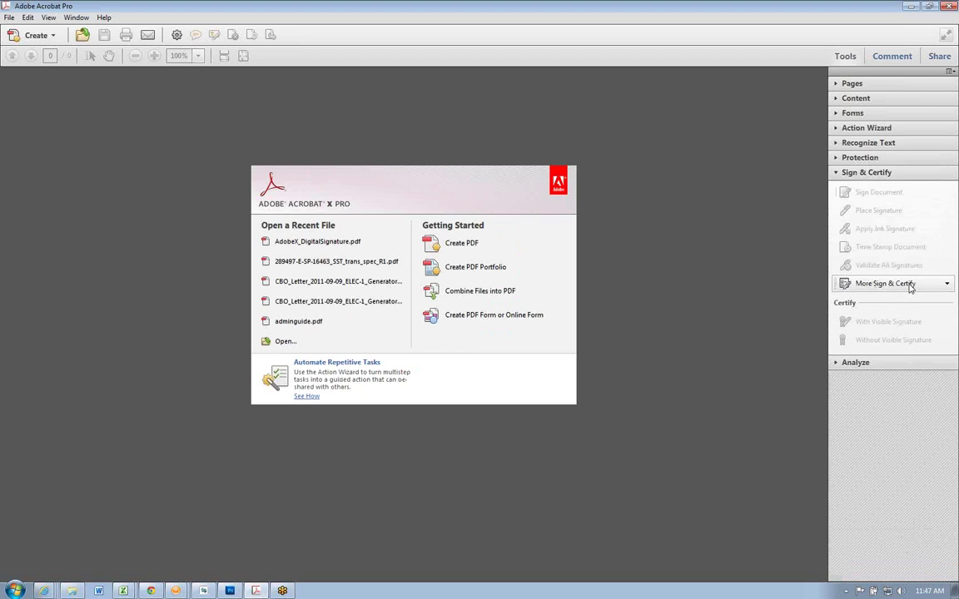
{"action": "left_click", "coordinate": [910, 287]}
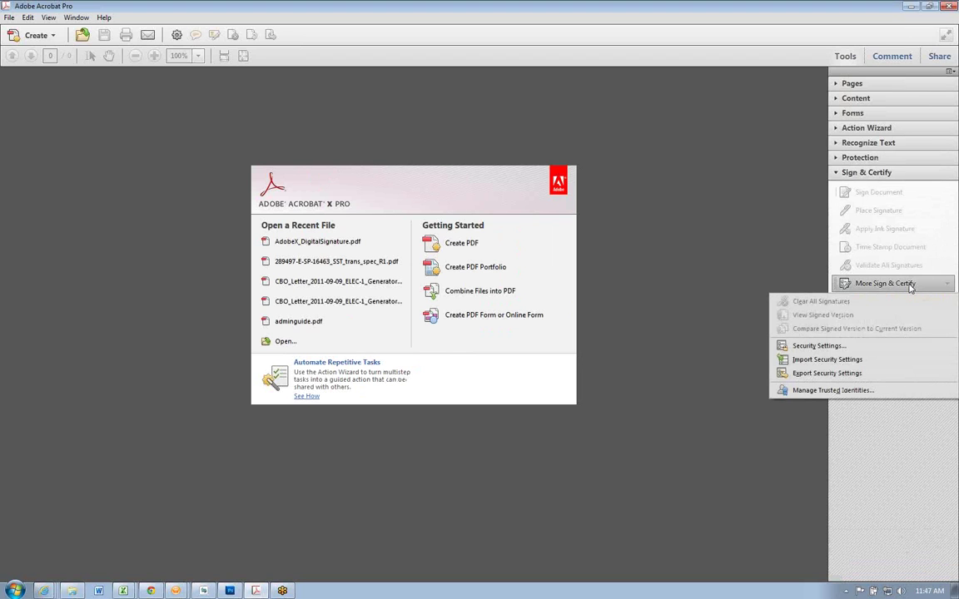
{"action": "left_click", "coordinate": [835, 347]}
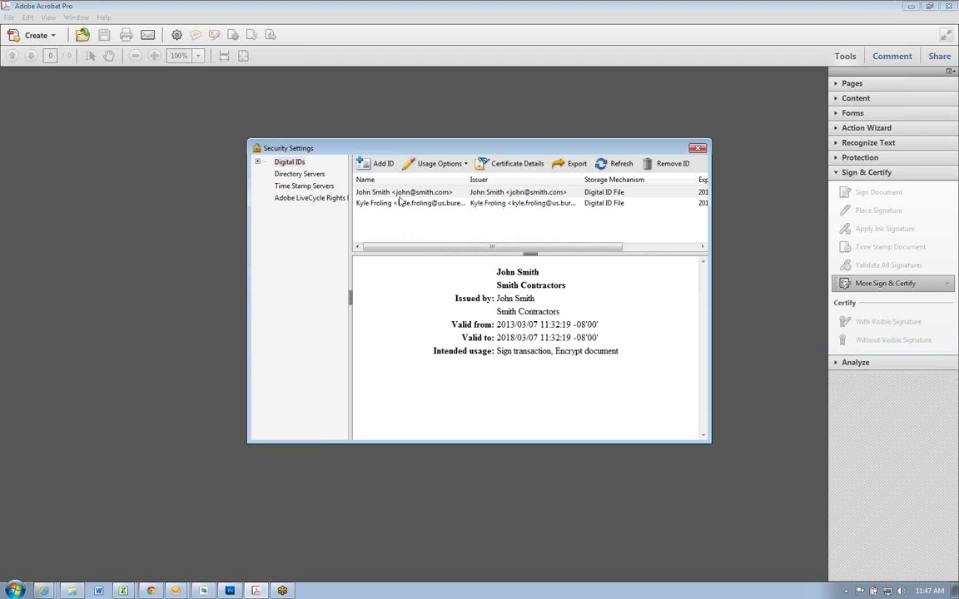
{"action": "left_click", "coordinate": [280, 164]}
Step: Begin adding a new digital ID to create now, stored as a New PKCS#12 digital ID file
{"action": "left_click", "coordinate": [380, 164]}
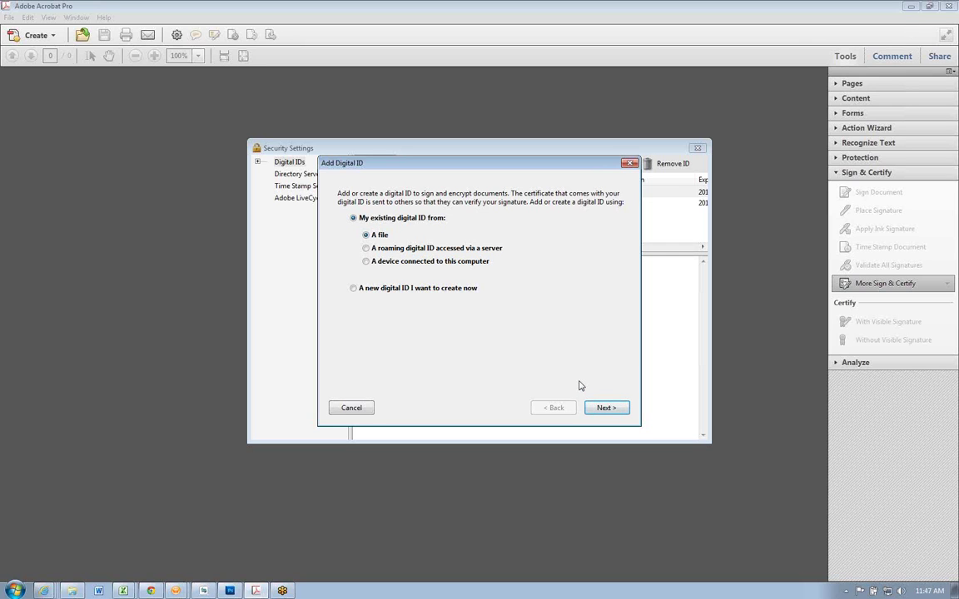
{"action": "left_click", "coordinate": [357, 290]}
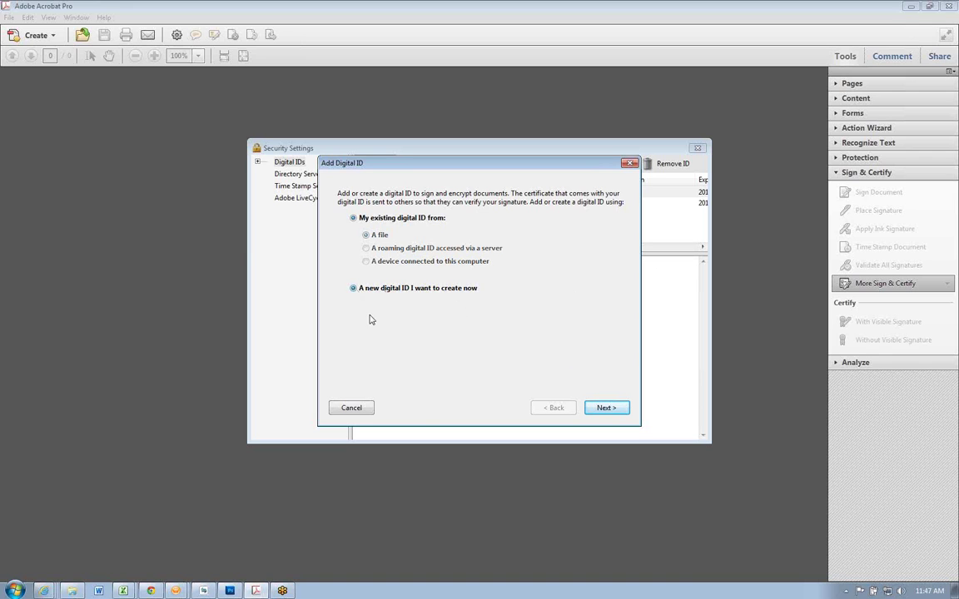
{"action": "left_click", "coordinate": [604, 408]}
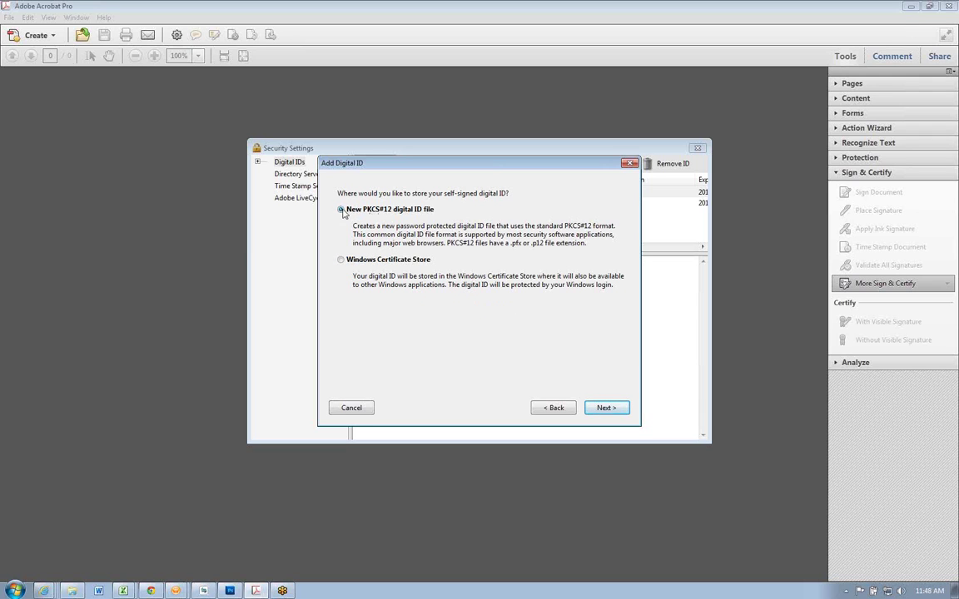
{"action": "left_click", "coordinate": [607, 409]}
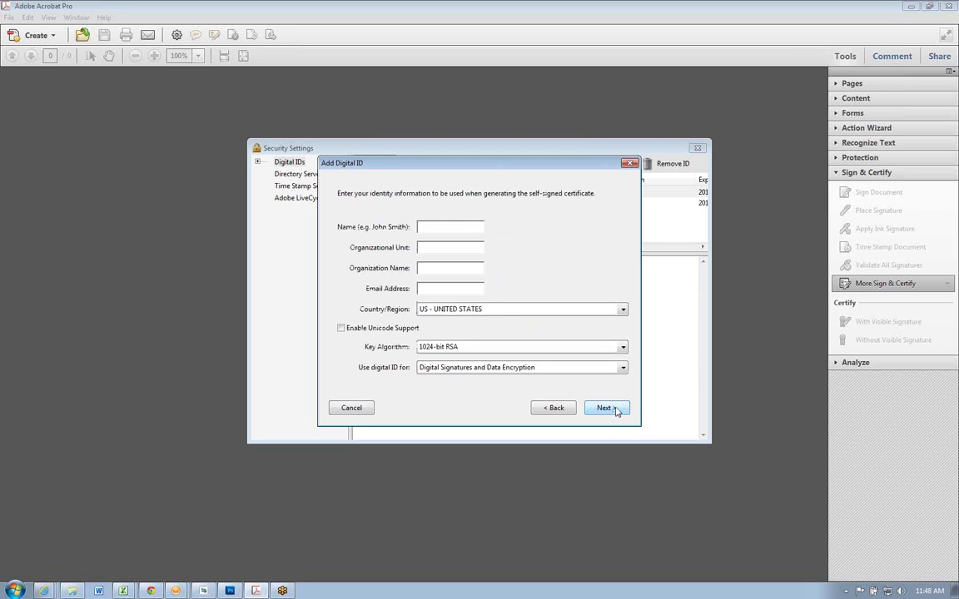
Step: Fill in the certificate identity with the holder's name, organizational unit Contractors, organization Test Contractors and the e-mail address, and proceed
{"action": "type", "text": "Test Usw"}
{"action": "key", "text": "BackSpace"}
{"action": "type", "text": "er"}
{"action": "key", "text": "Tab"}
{"action": "type", "text": "Contractors"}
{"action": "type", "text": "Test Contrac"}
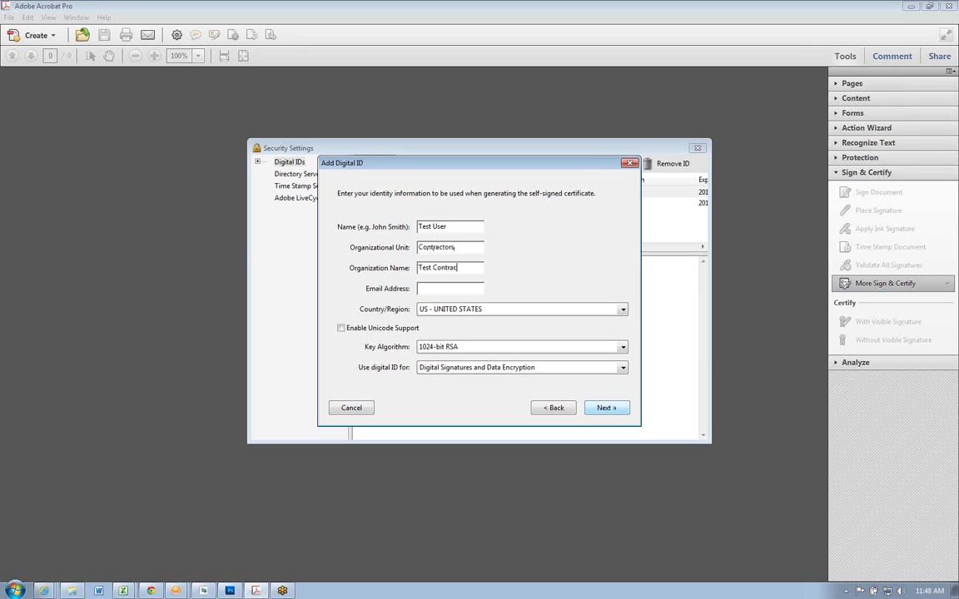
{"action": "type", "text": "tors"}
{"action": "key", "text": "Tab"}
{"action": "type", "text": "test@test.com"}
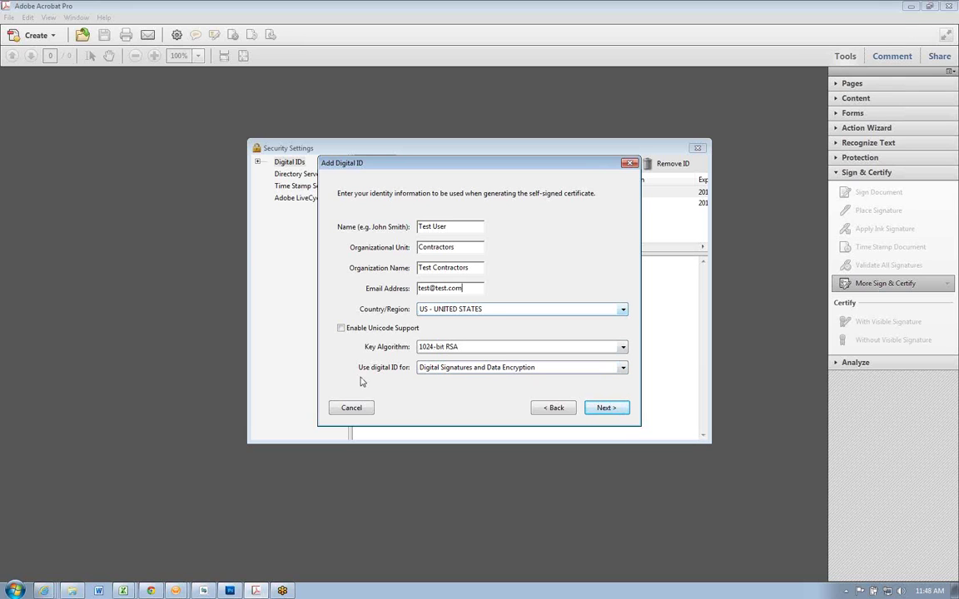
{"action": "left_click", "coordinate": [610, 408]}
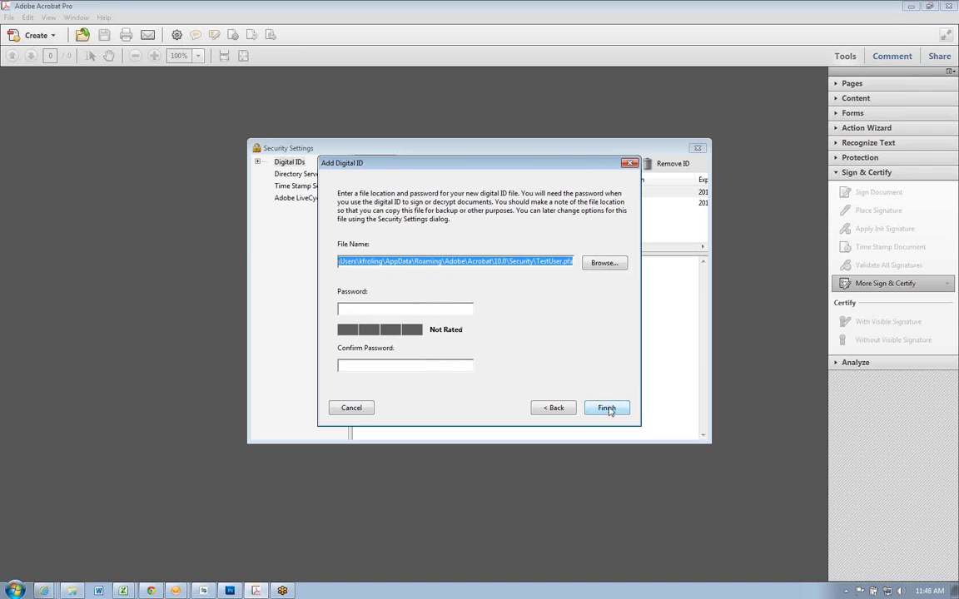
Step: Keep the proposed location of the ID file, enter and confirm its password, and finish creating the digital ID
{"action": "left_click", "coordinate": [573, 261]}
{"action": "mouse_move", "coordinate": [572, 261]}
{"action": "left_mouse_down"}
{"action": "mouse_move", "coordinate": [315, 262]}
{"action": "mouse_move", "coordinate": [578, 262]}
{"action": "left_mouse_up"}
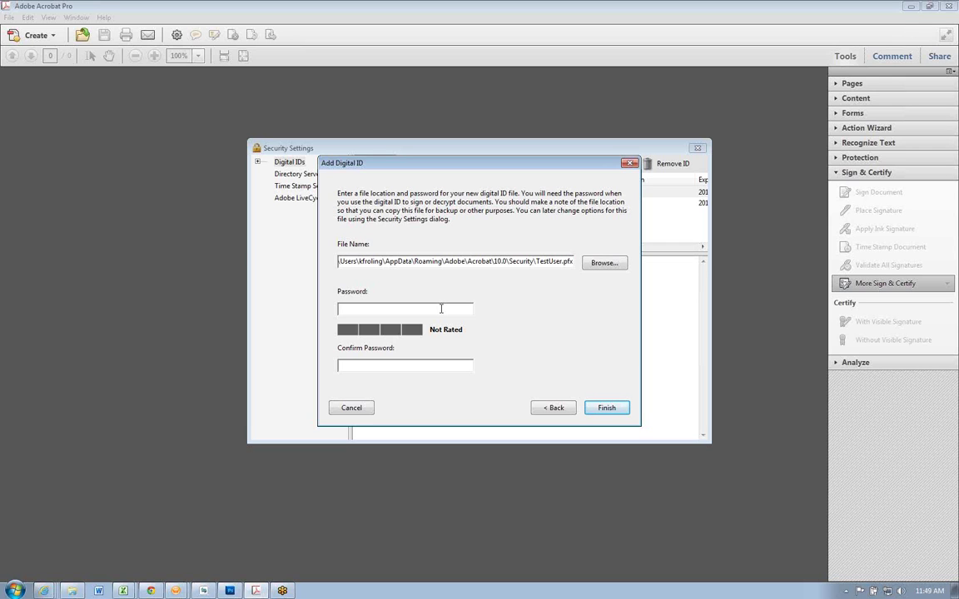
{"action": "left_click", "coordinate": [441, 309]}
{"action": "type", "text": "*********"}
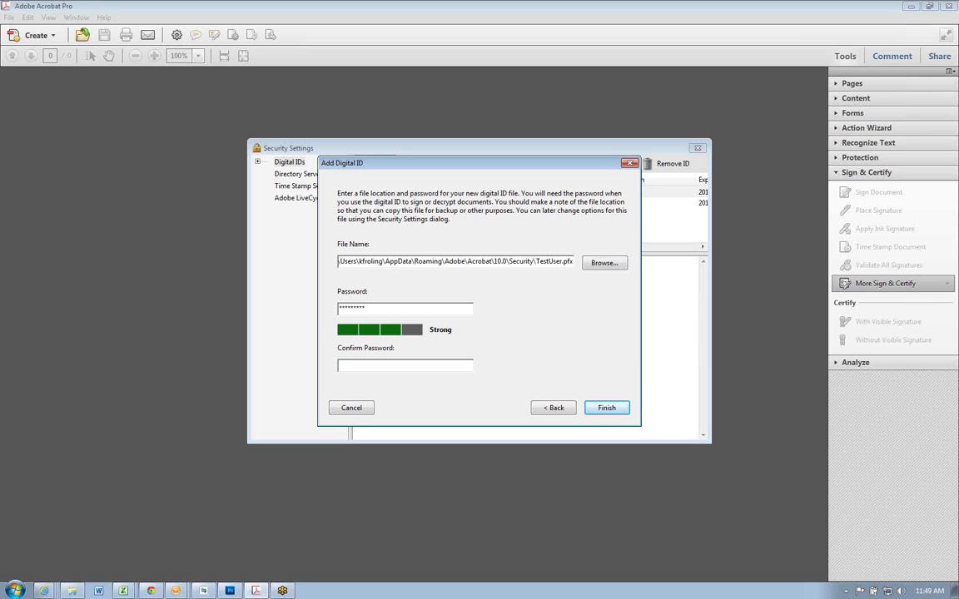
{"action": "type", "text": "*********"}
{"action": "left_click", "coordinate": [607, 408]}
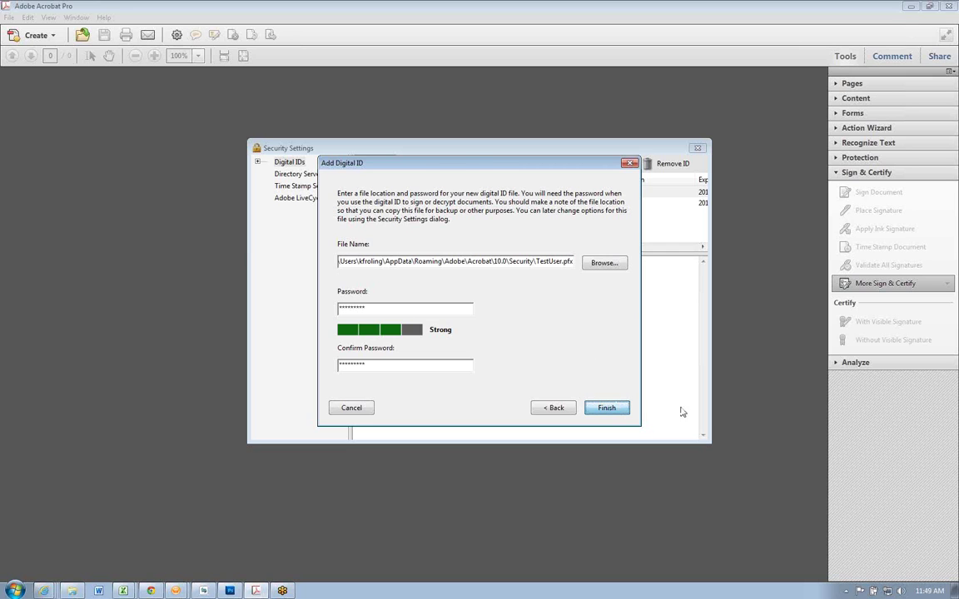
Step: Export the certificate of the newly created digital ID using the option to email the data to someone, proceeding to the message form
{"action": "left_click", "coordinate": [375, 215]}
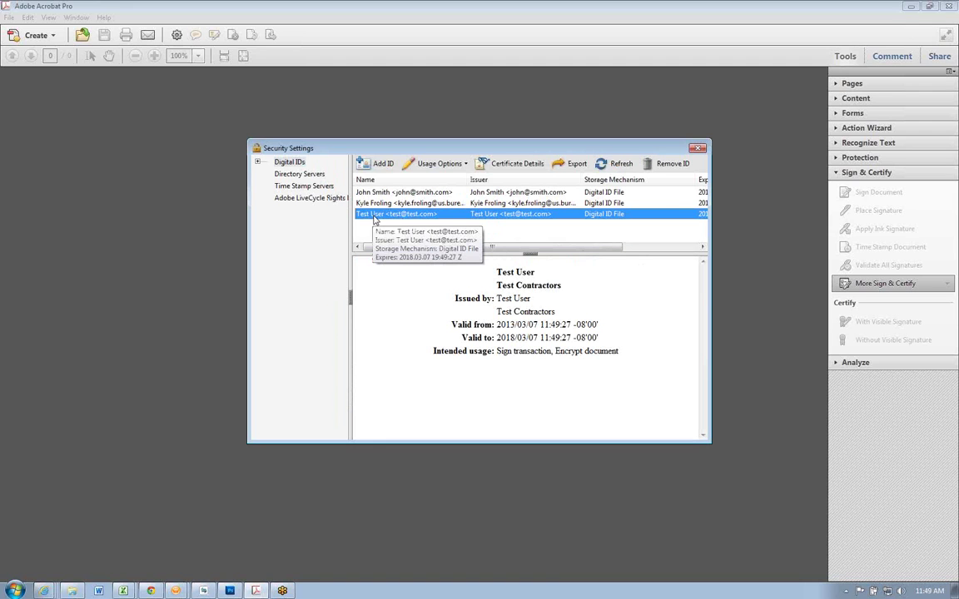
{"action": "left_click", "coordinate": [573, 164]}
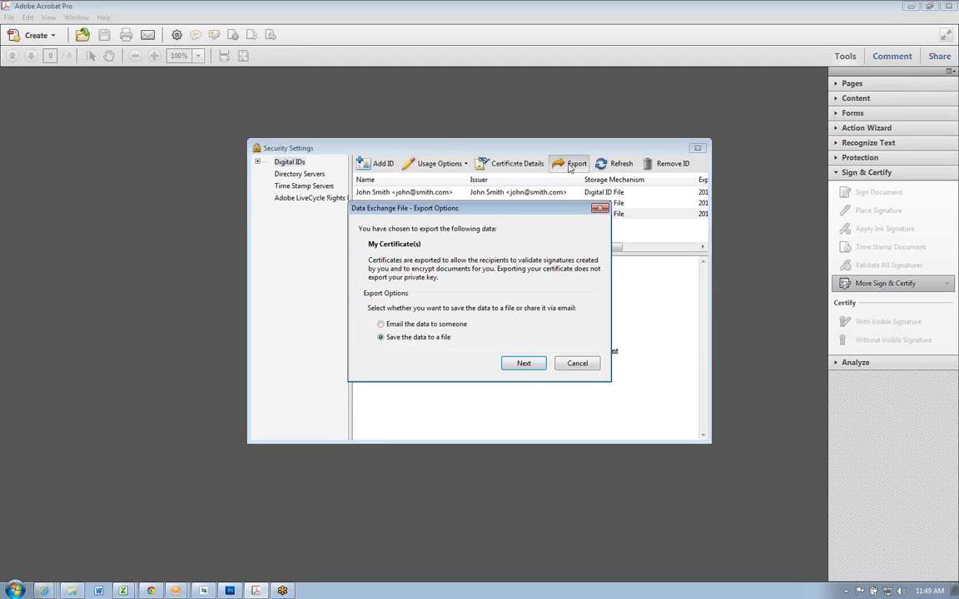
{"action": "left_click", "coordinate": [381, 325]}
{"action": "left_click", "coordinate": [530, 366]}
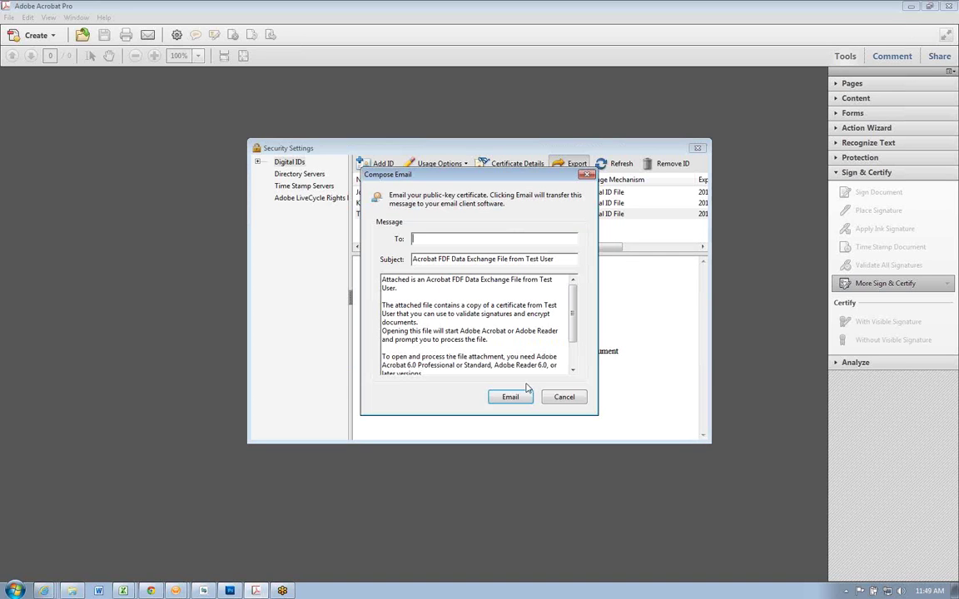